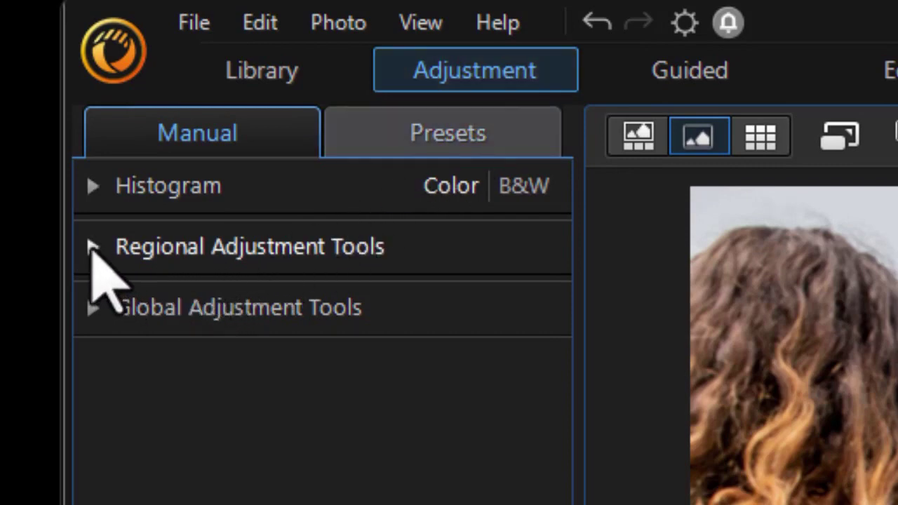
# Choose the Adjustment brush under Regional Adjustment Tools and generate smart object masks on the beach photo
pyautogui.click(95, 249)
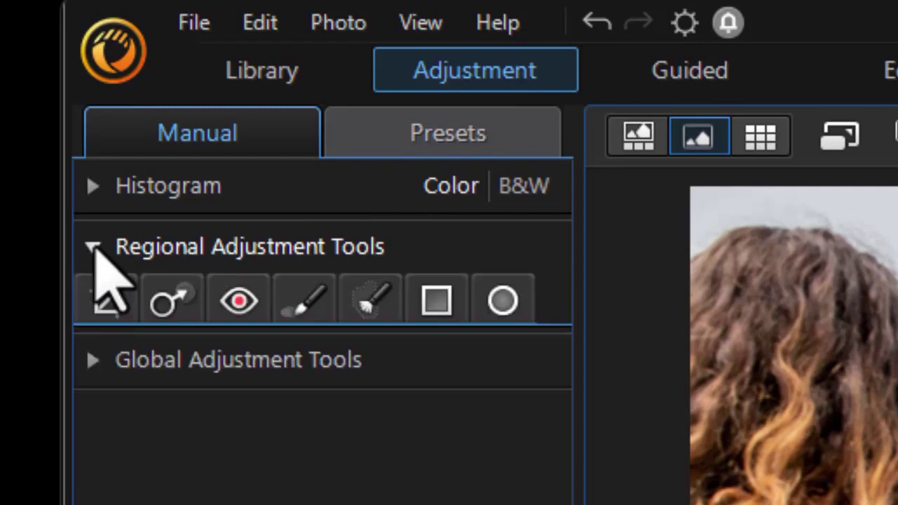
pyautogui.click(373, 302)
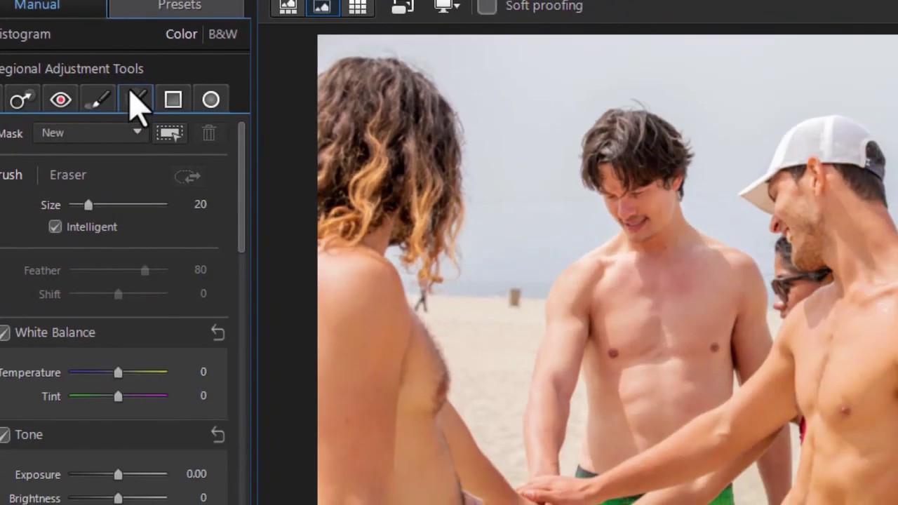
pyautogui.click(172, 134)
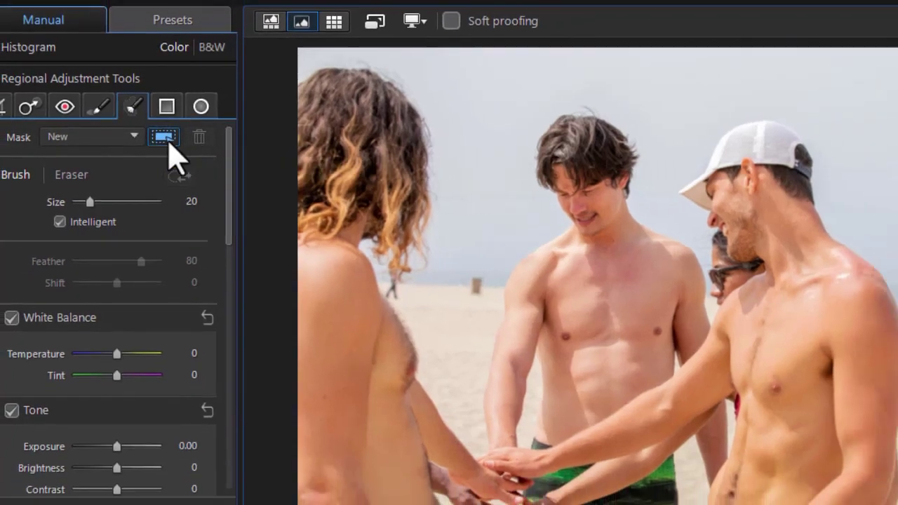
pyautogui.click(153, 146)
# Outline the red mask, extend it along the capped man's lower arm, and erase it from his face
pyautogui.click(152, 145)
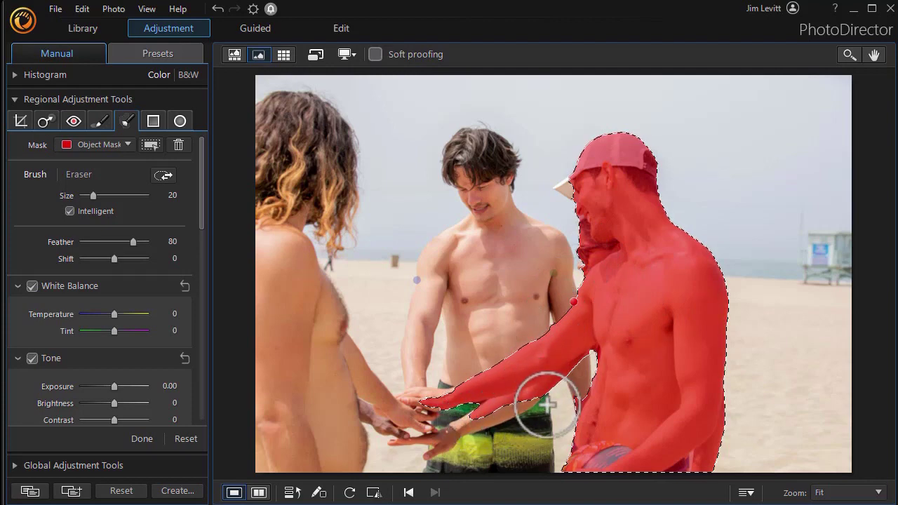
pyautogui.moveTo(477, 419); pyautogui.dragTo(479, 433)
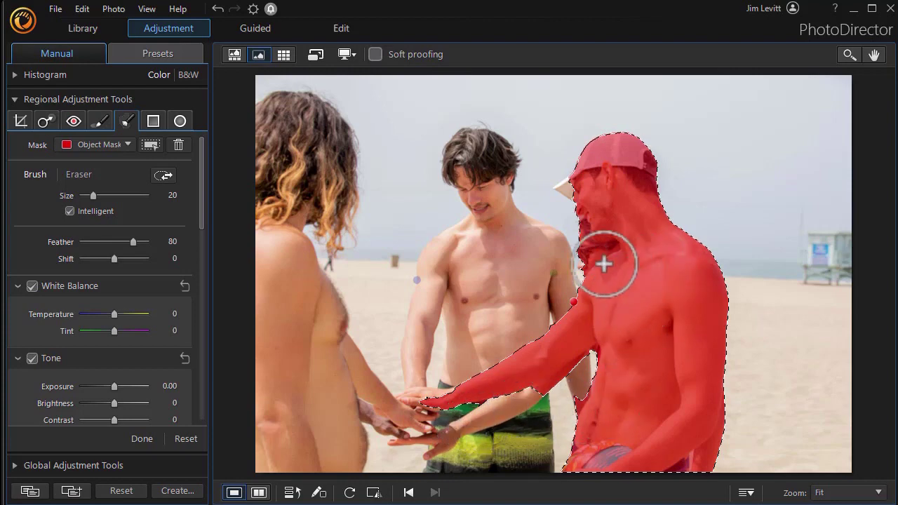
pyautogui.moveTo(604, 260); pyautogui.dragTo(580, 261)
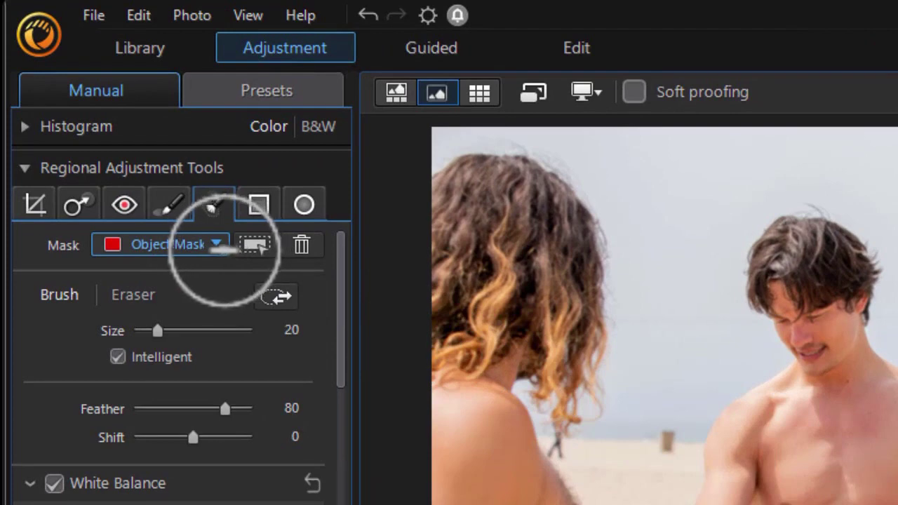
# Select the blue object mask over the curly-haired person and the middle man
pyautogui.click(214, 244)
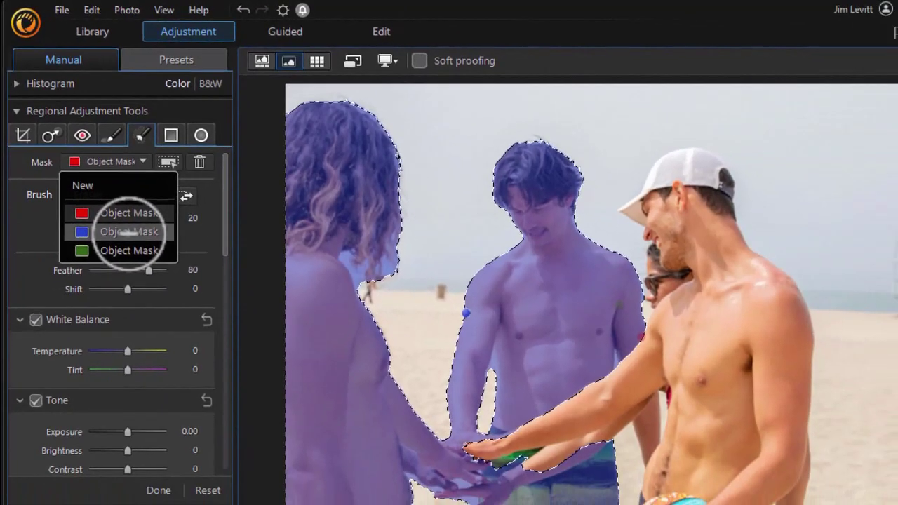
pyautogui.click(125, 232)
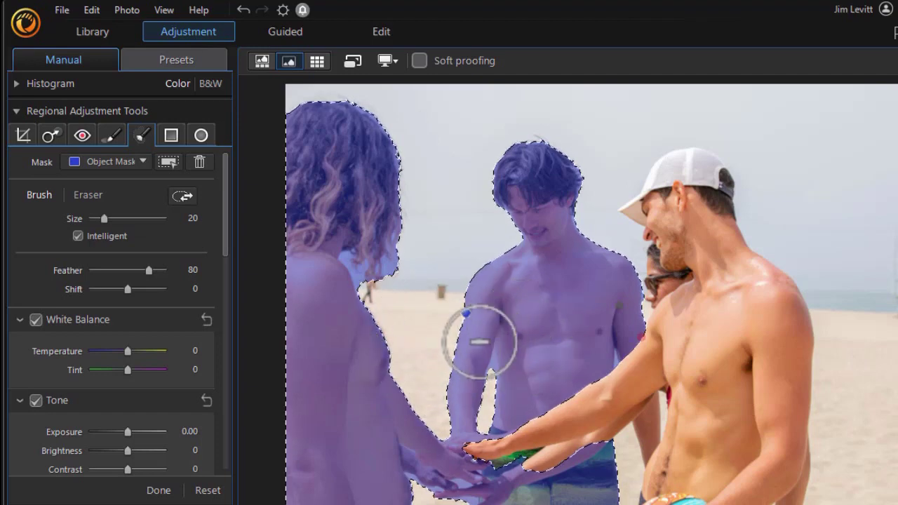
pyautogui.click(139, 162)
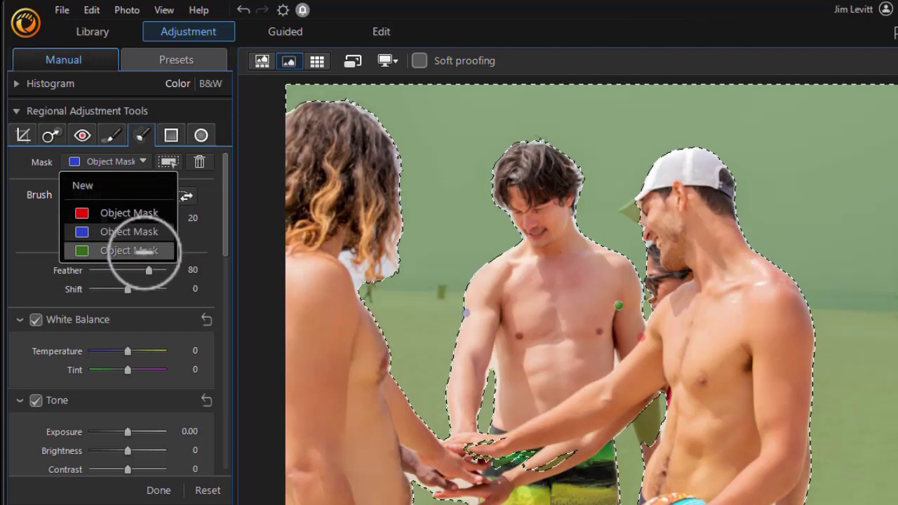
# Select the green background mask and paint it into the gap between the right man's arm and torso
pyautogui.click(149, 250)
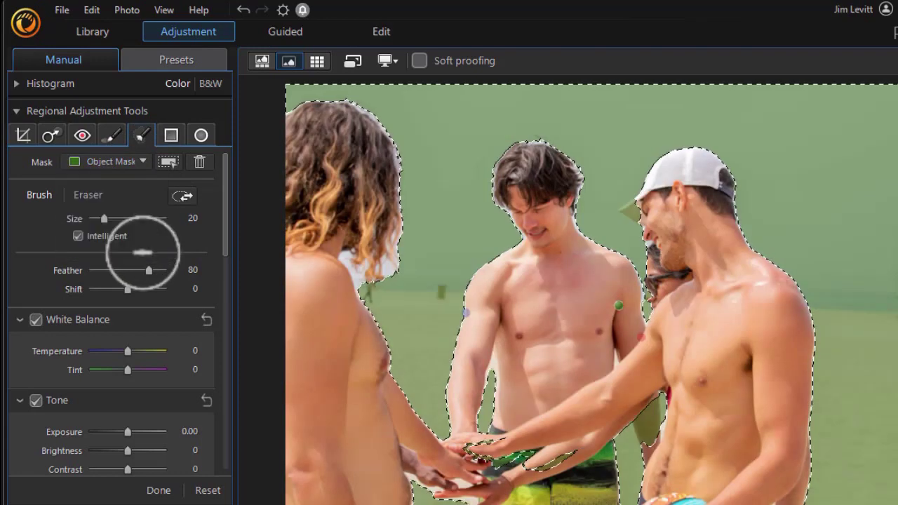
pyautogui.scroll(-5, 421, 260)
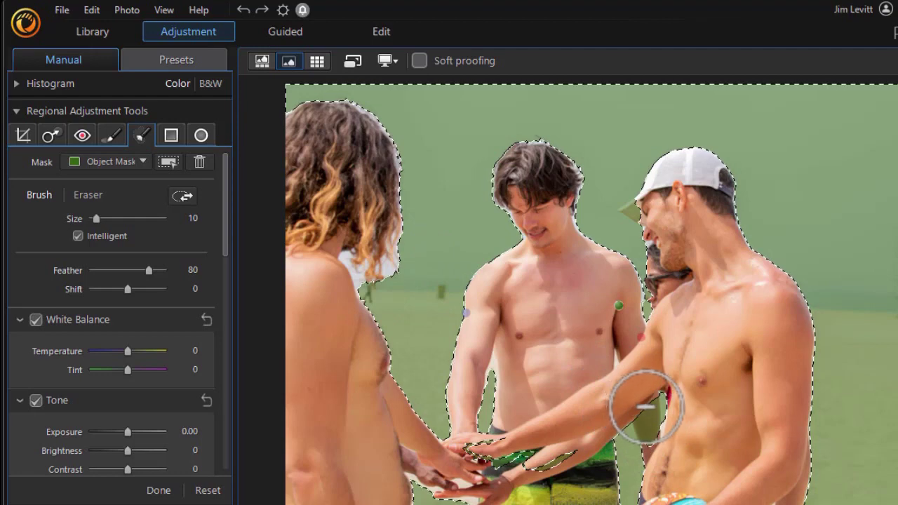
pyautogui.moveTo(649, 411); pyautogui.dragTo(645, 415)
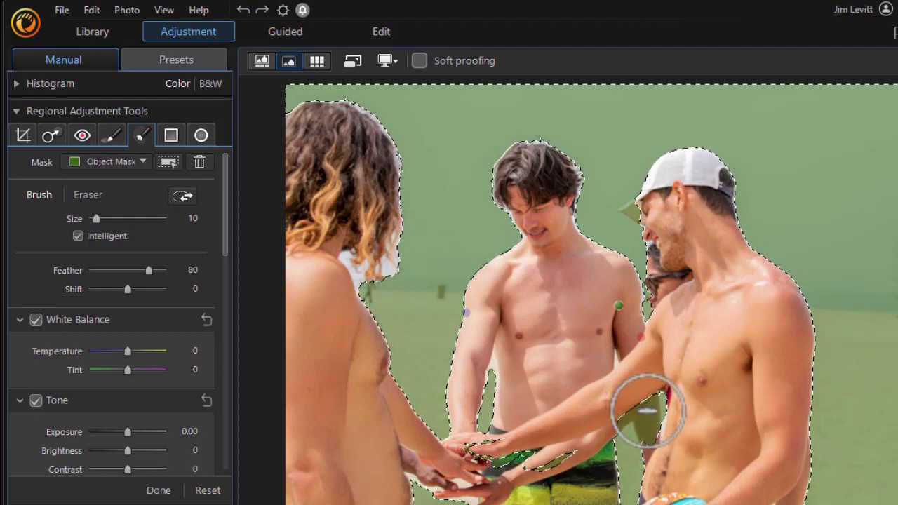
pyautogui.moveTo(643, 414)
pyautogui.mouseDown()
pyautogui.moveTo(649, 399)
pyautogui.moveTo(645, 438)
pyautogui.mouseUp()
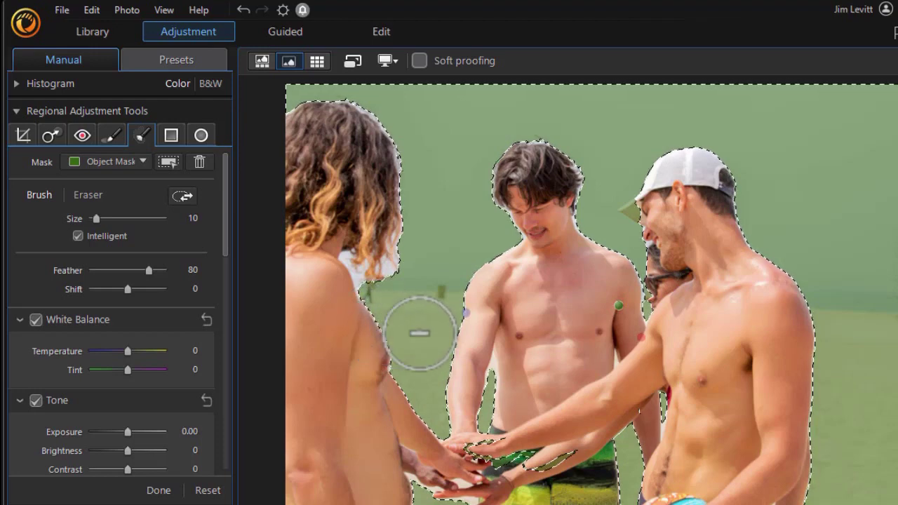
# Open the blacksmith photo from the filmstrip and show it in full view
pyautogui.click(263, 62)
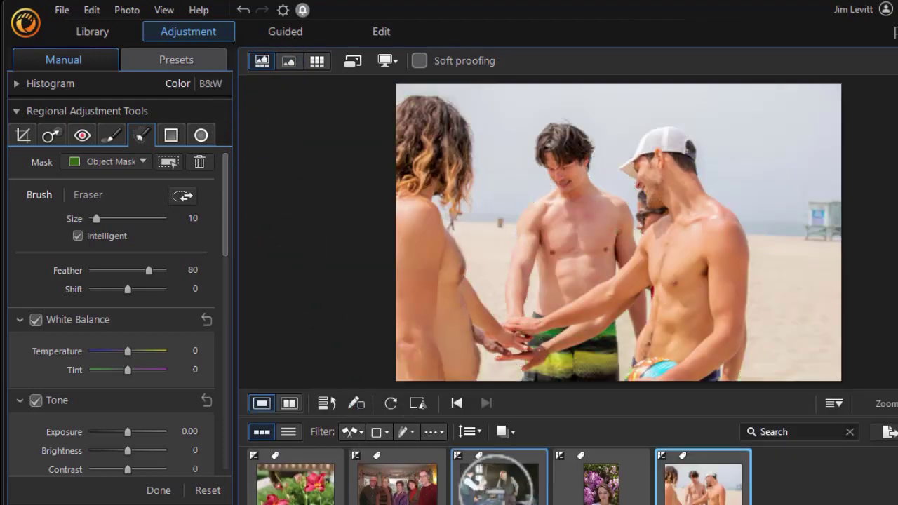
pyautogui.click(498, 477)
pyautogui.click(290, 62)
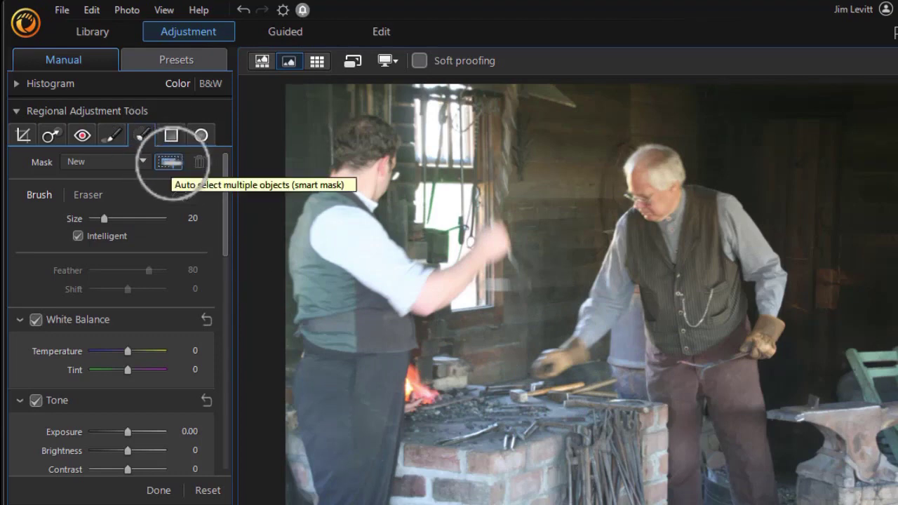
# Auto-mask the blacksmith photo and preview the red and blue masks on the two men
pyautogui.click(169, 162)
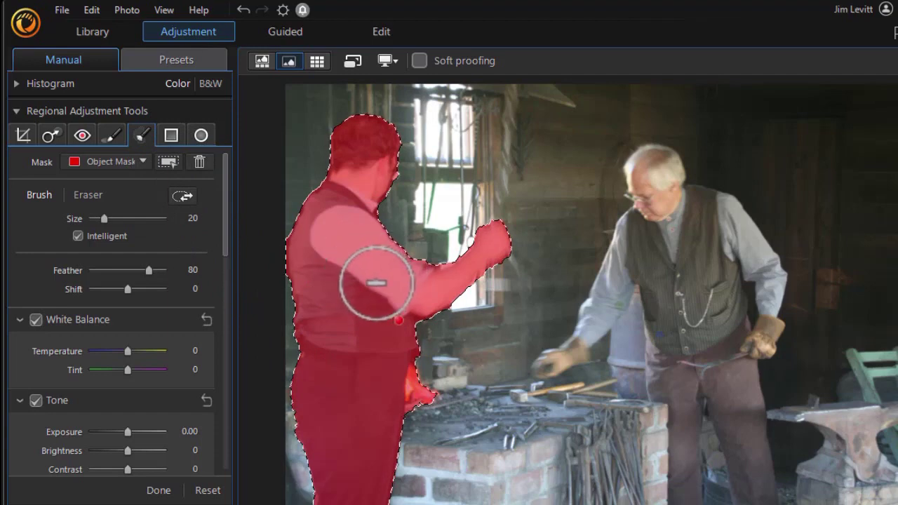
pyautogui.click(141, 162)
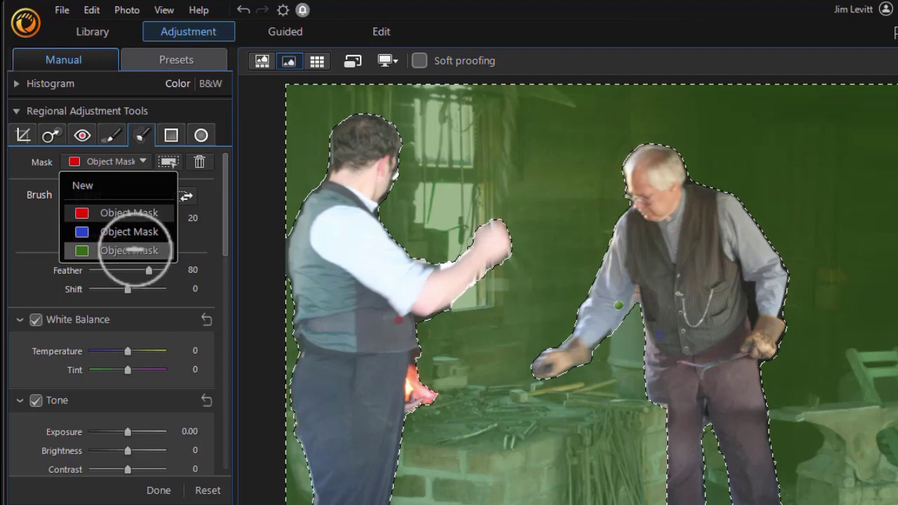
pyautogui.click(129, 231)
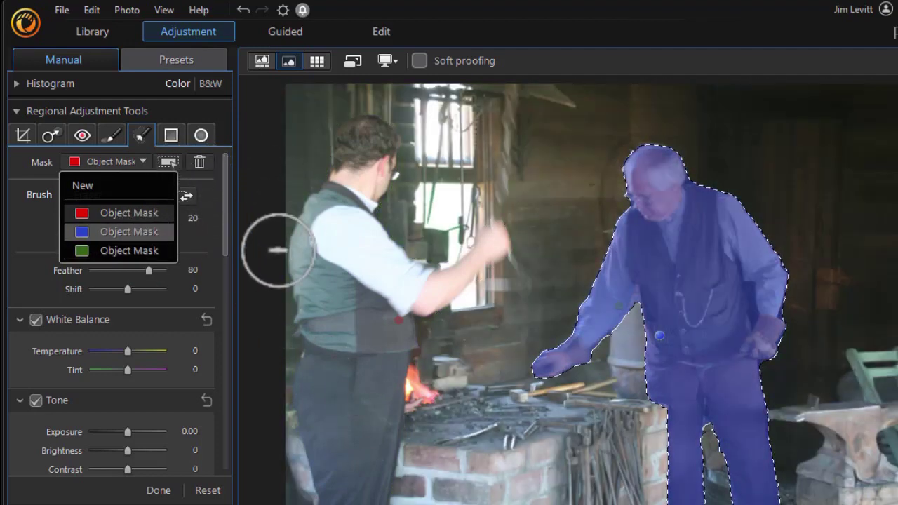
pyautogui.click(261, 60)
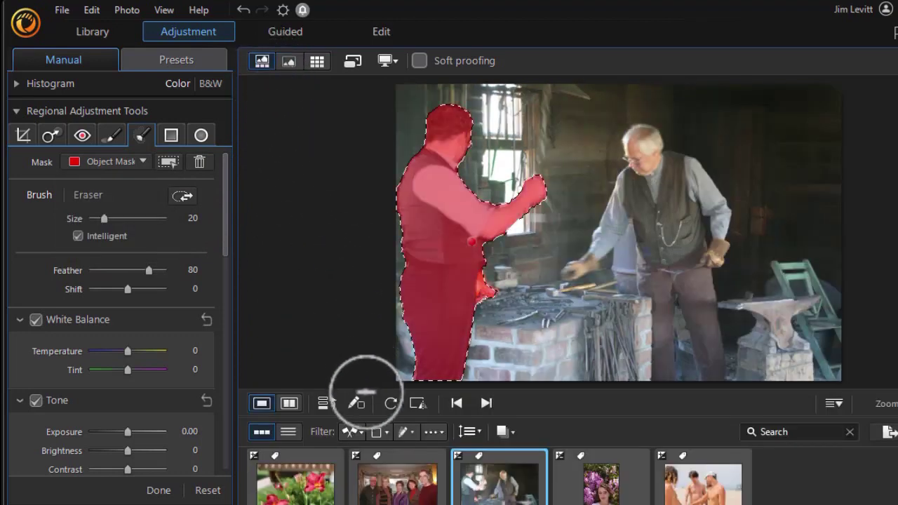
# Open the girl-with-purple-flowers portrait, auto-mask it, and select the blue mask covering the flowers
pyautogui.click(602, 483)
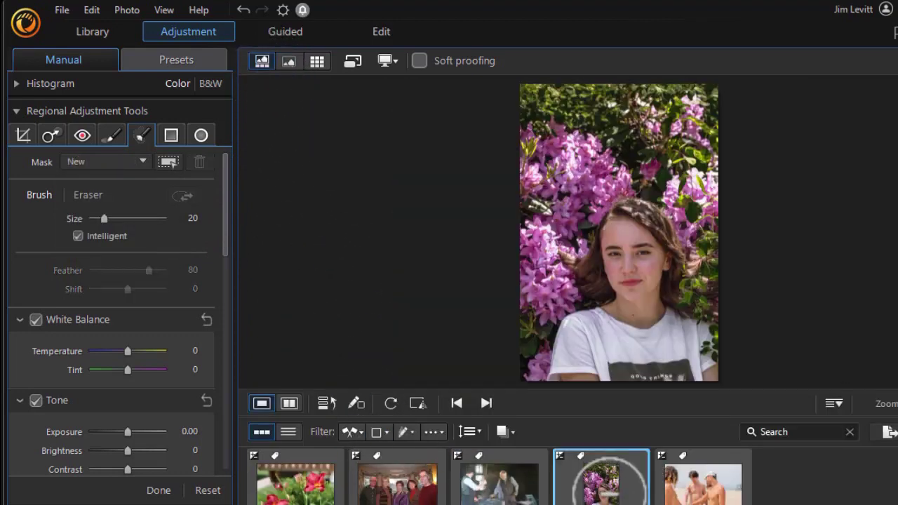
pyautogui.click(169, 161)
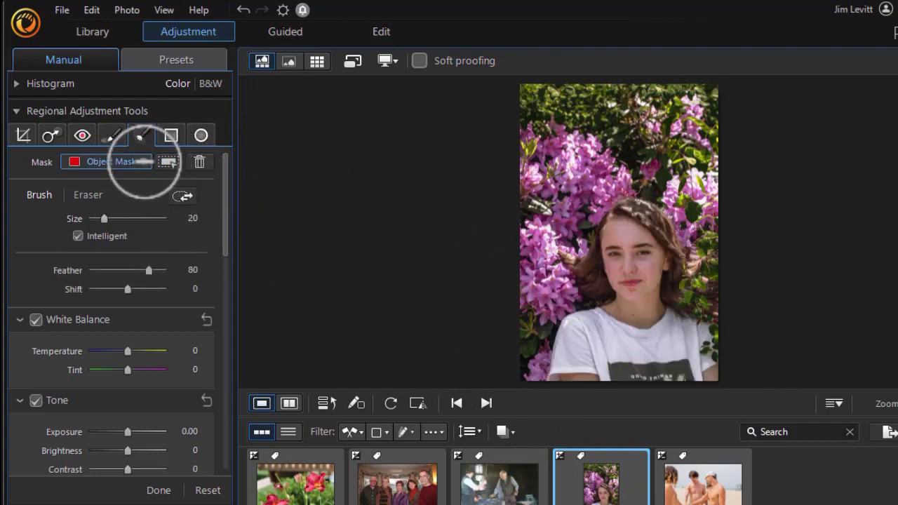
pyautogui.click(143, 162)
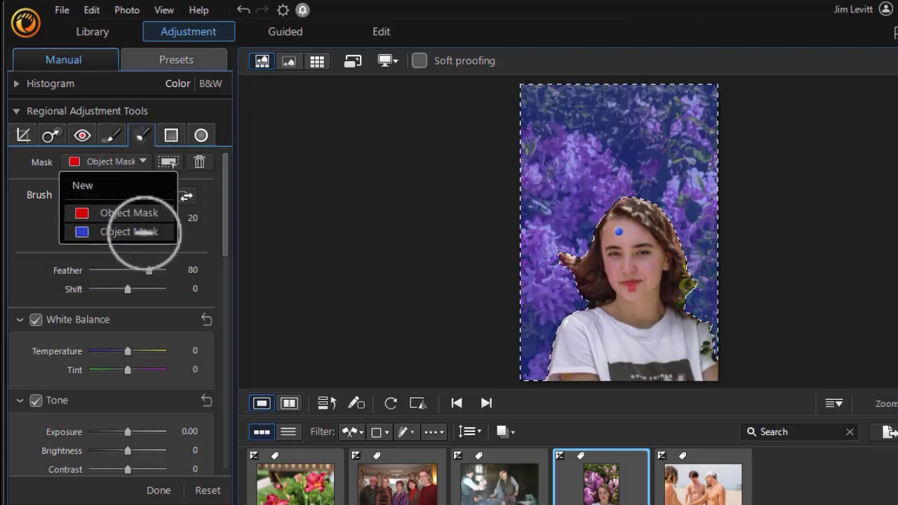
pyautogui.click(144, 232)
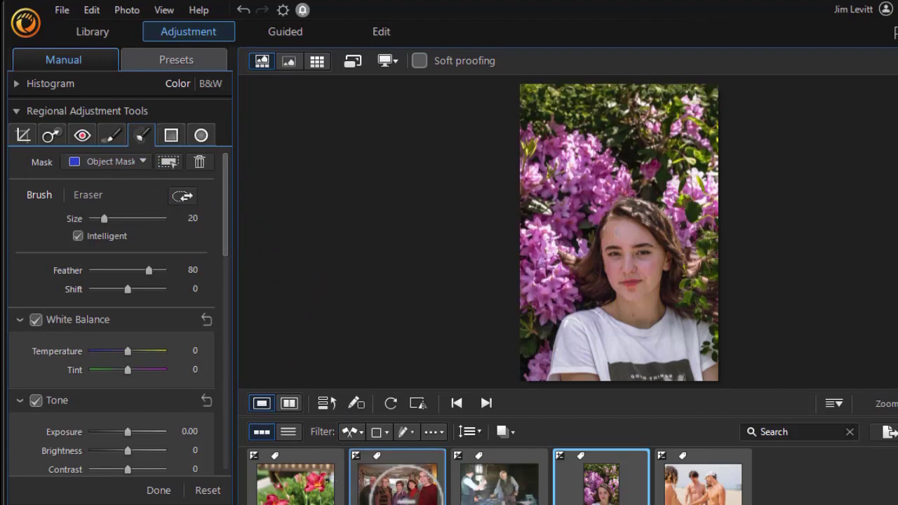
# Open the five-person group photo, preview its blue object mask, then move to the red lily photo
pyautogui.click(397, 484)
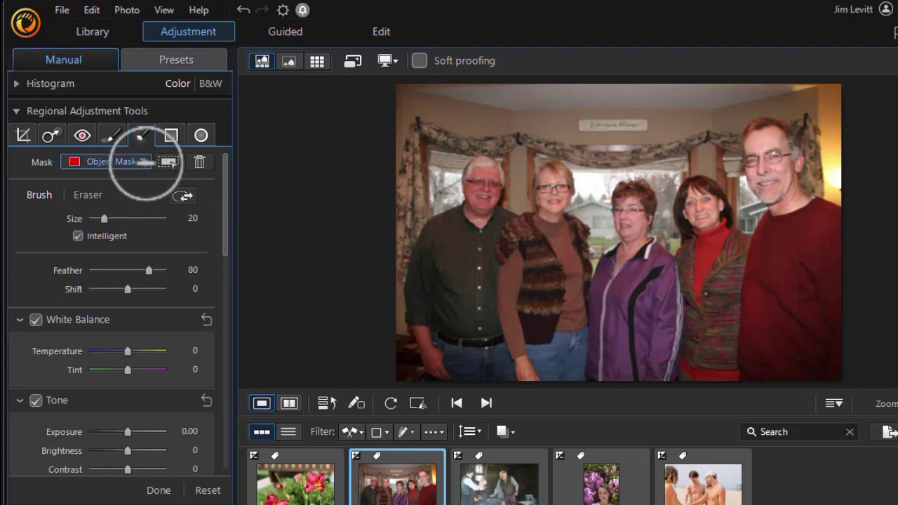
pyautogui.click(140, 161)
pyautogui.click(135, 232)
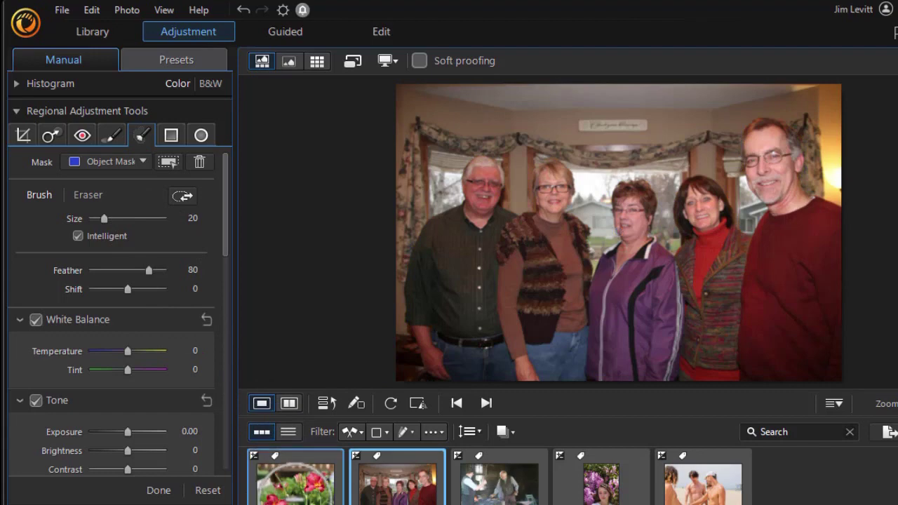
pyautogui.press('Left')
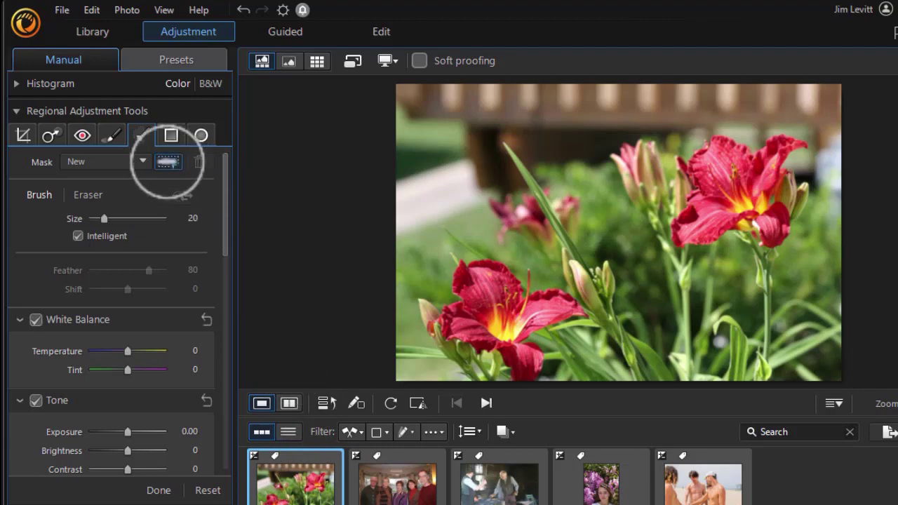
# Auto-mask the lily photo into three object masks and list them for preview
pyautogui.click(166, 162)
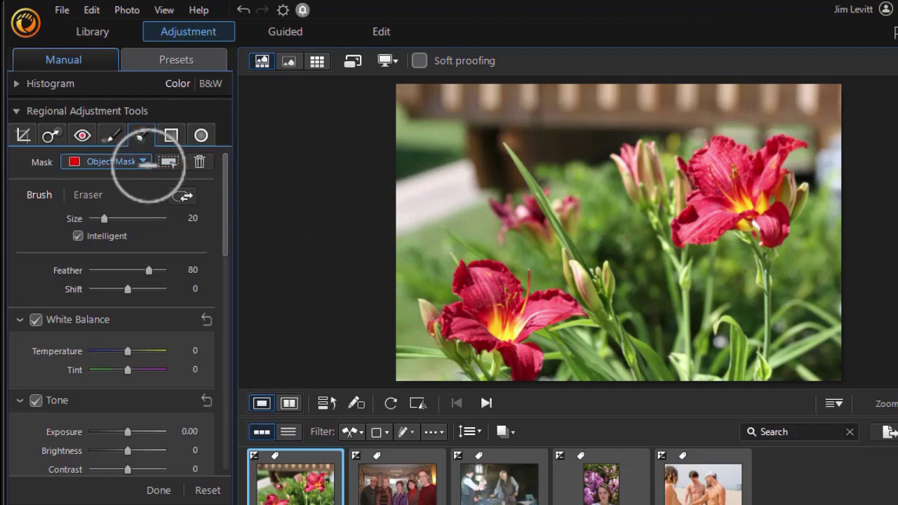
pyautogui.click(144, 162)
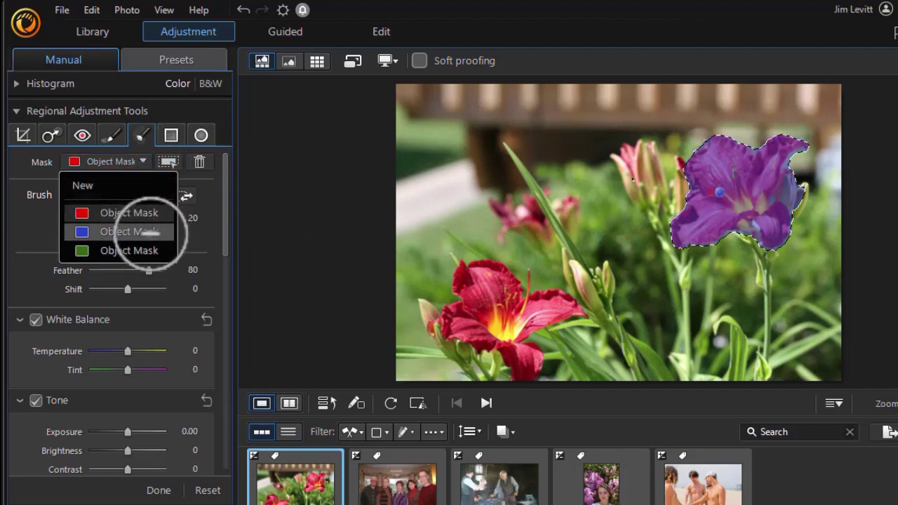